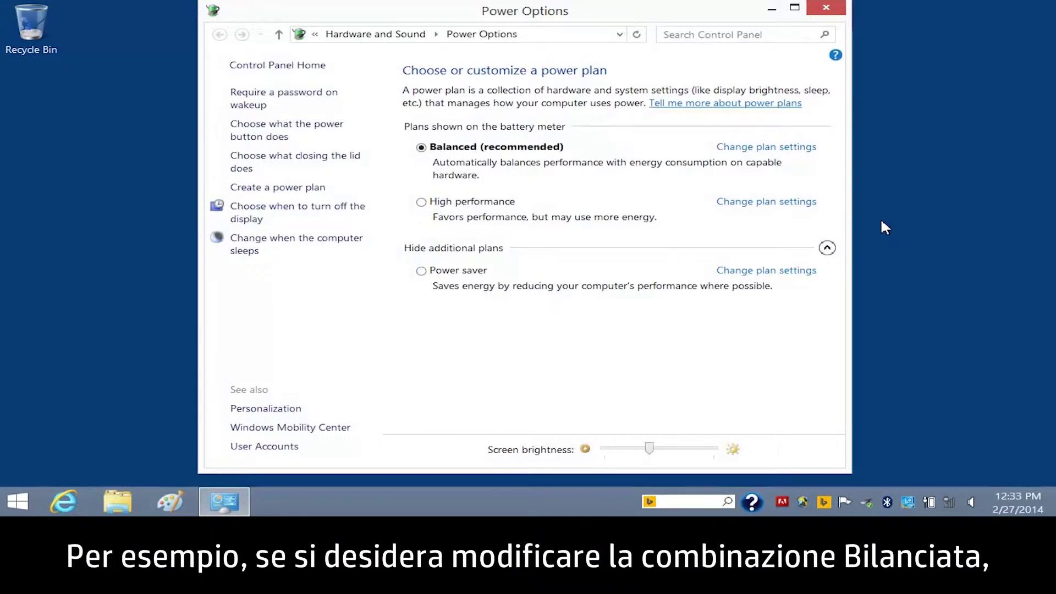
Step: Set Balanced on battery to turn off the display after 3 minutes and sleep after 5, with brightness raised
click(421, 150)
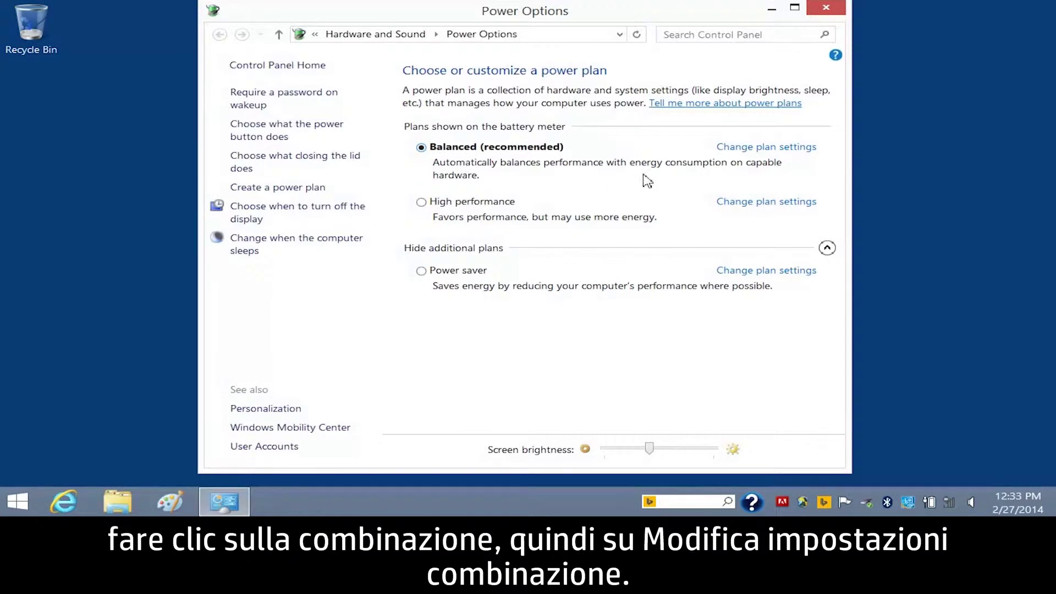
click(754, 152)
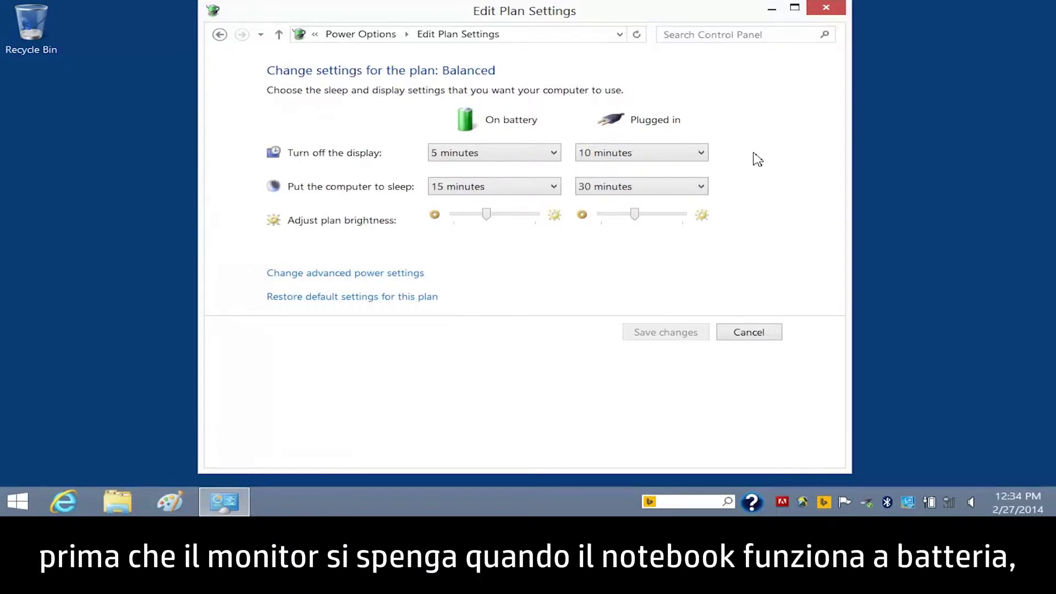
click(553, 153)
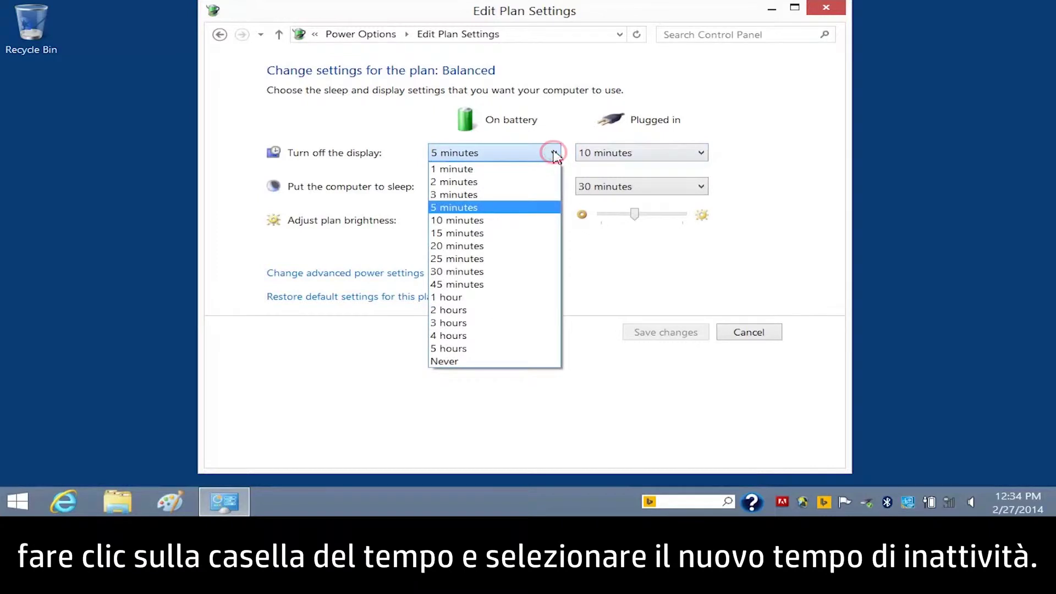
click(522, 194)
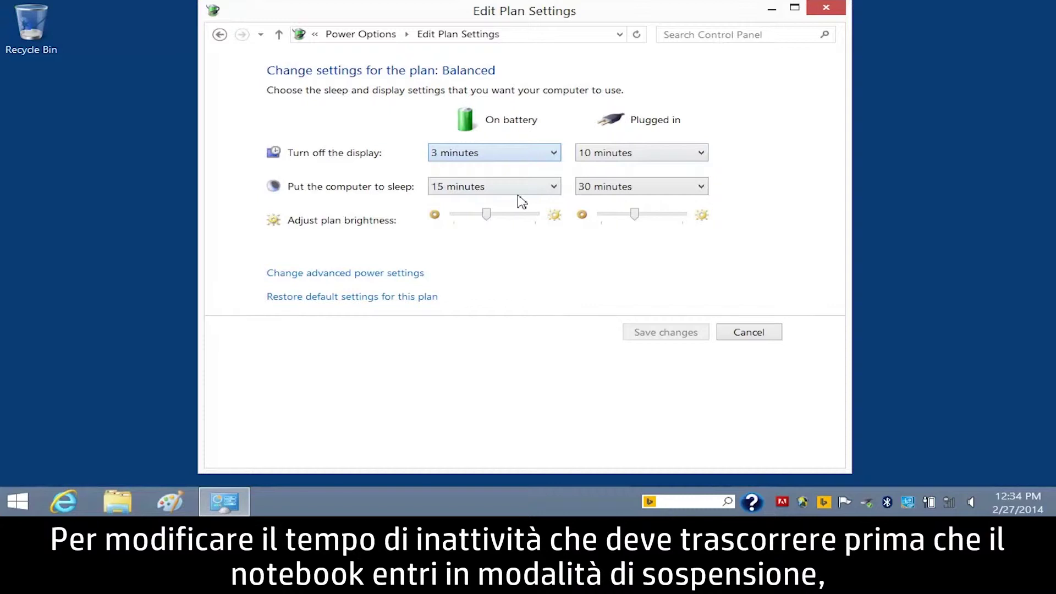
click(553, 187)
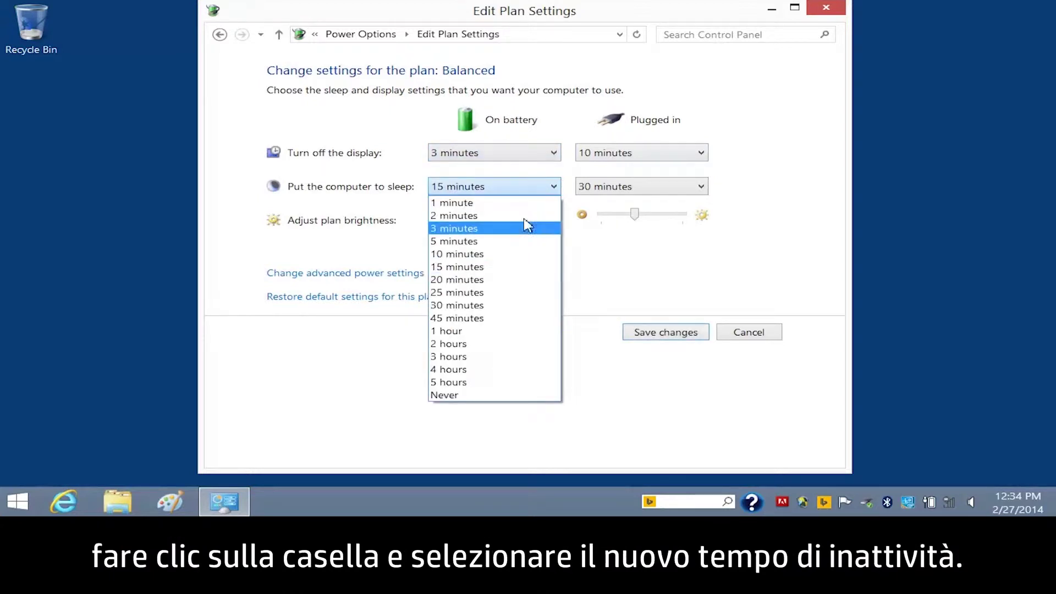
click(517, 240)
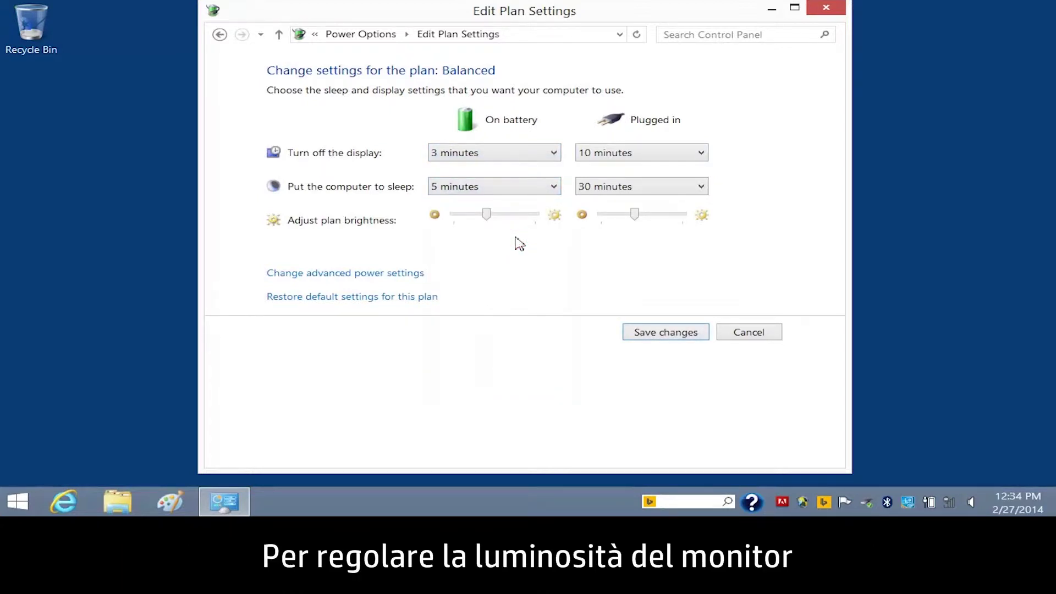
drag(487, 215, 541, 220)
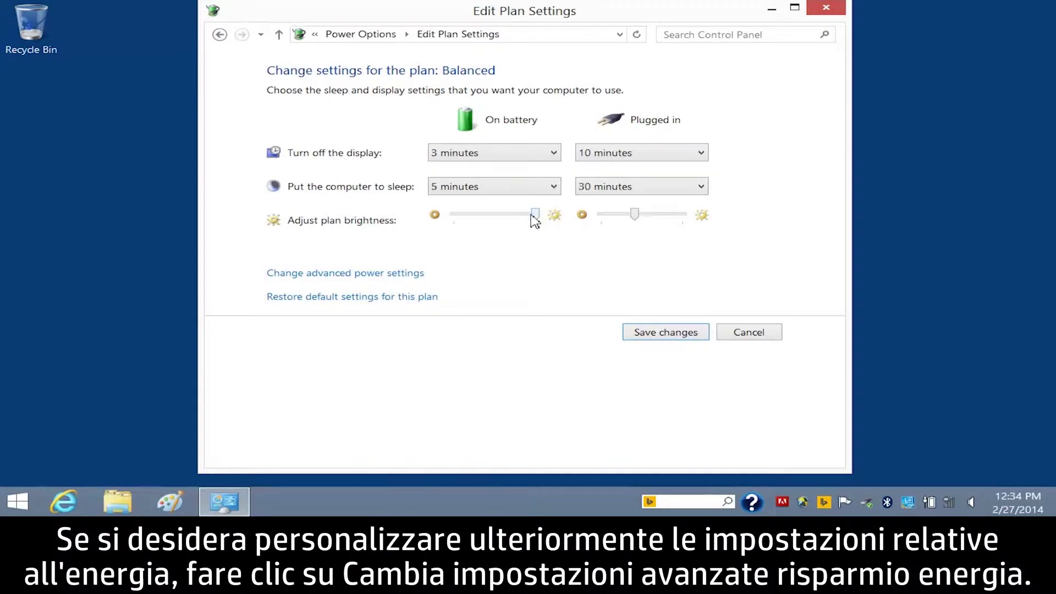
click(349, 274)
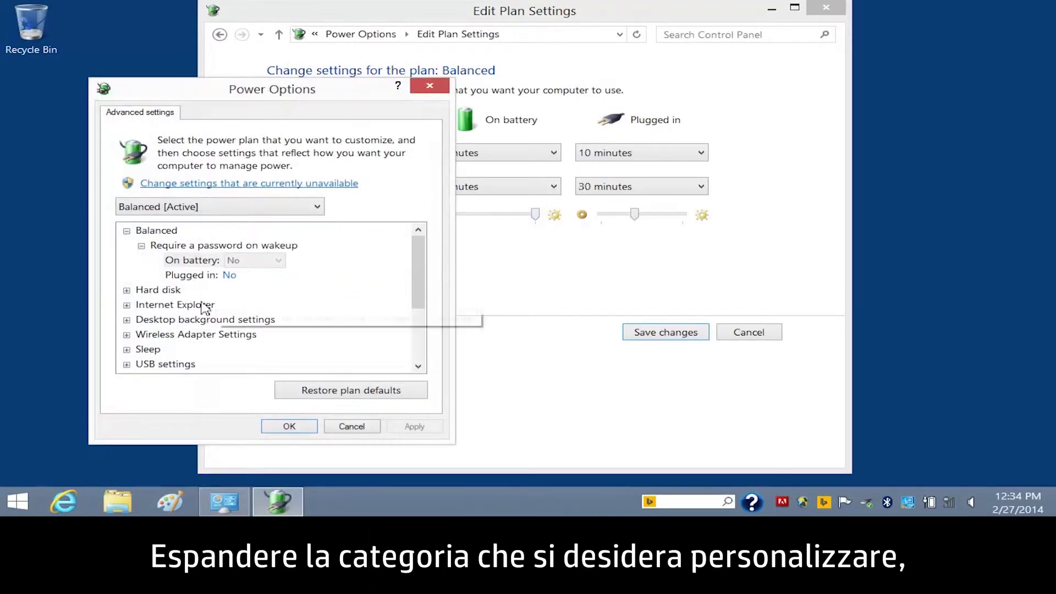
Step: Expand Desktop background settings > Slide show and view the Plugged in options
click(127, 319)
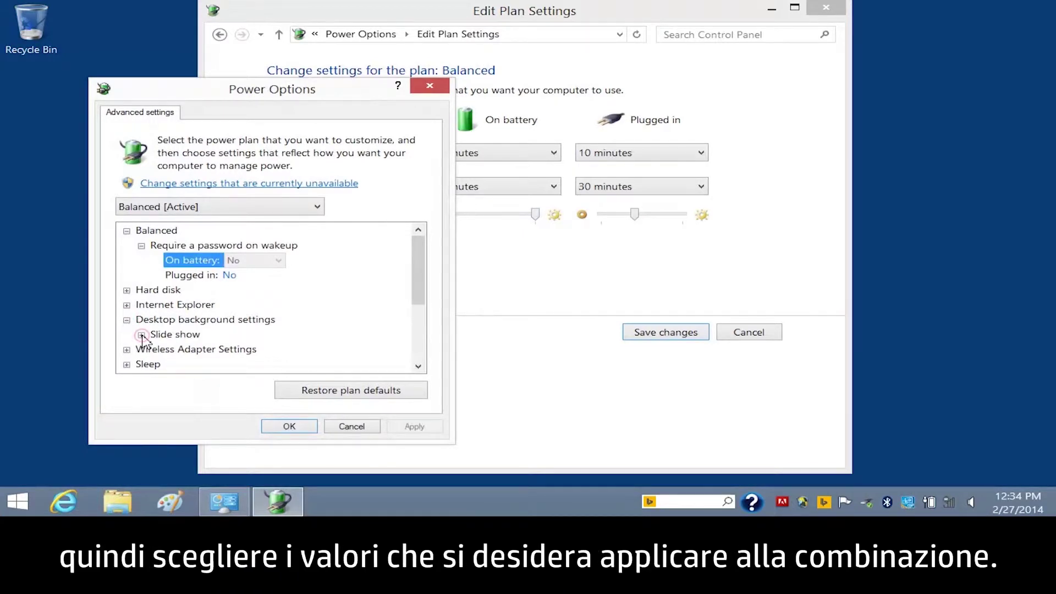
click(141, 335)
click(241, 368)
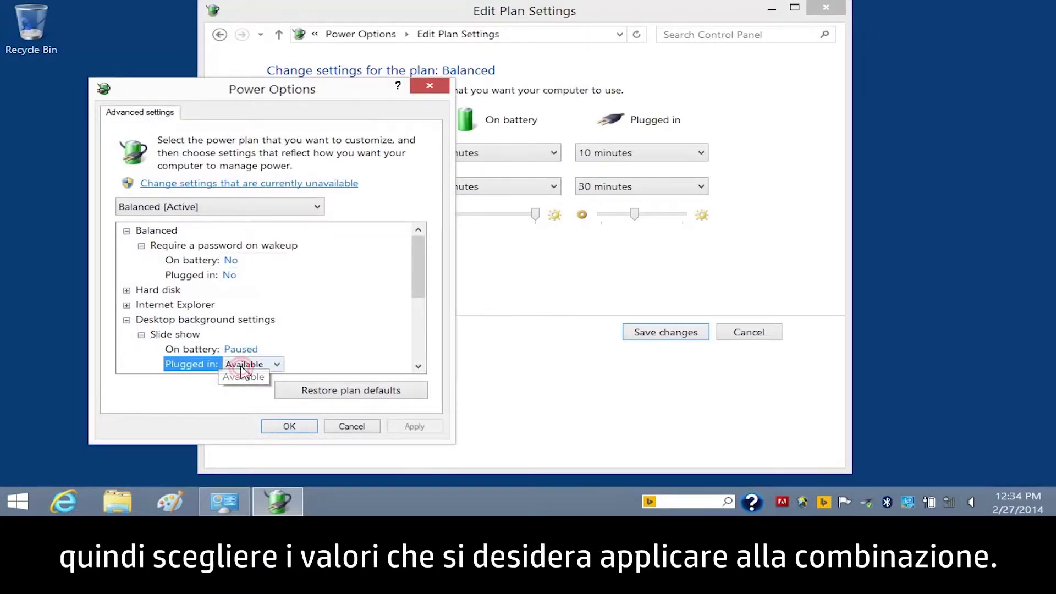
click(276, 365)
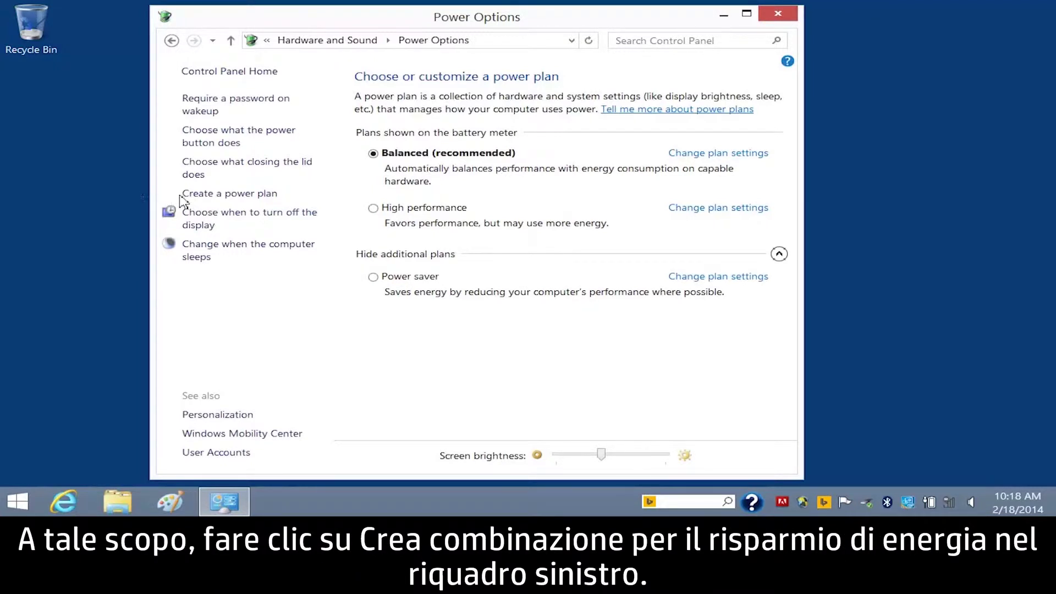
Step: Start a new power plan based on High performance named 'Movies'
click(196, 197)
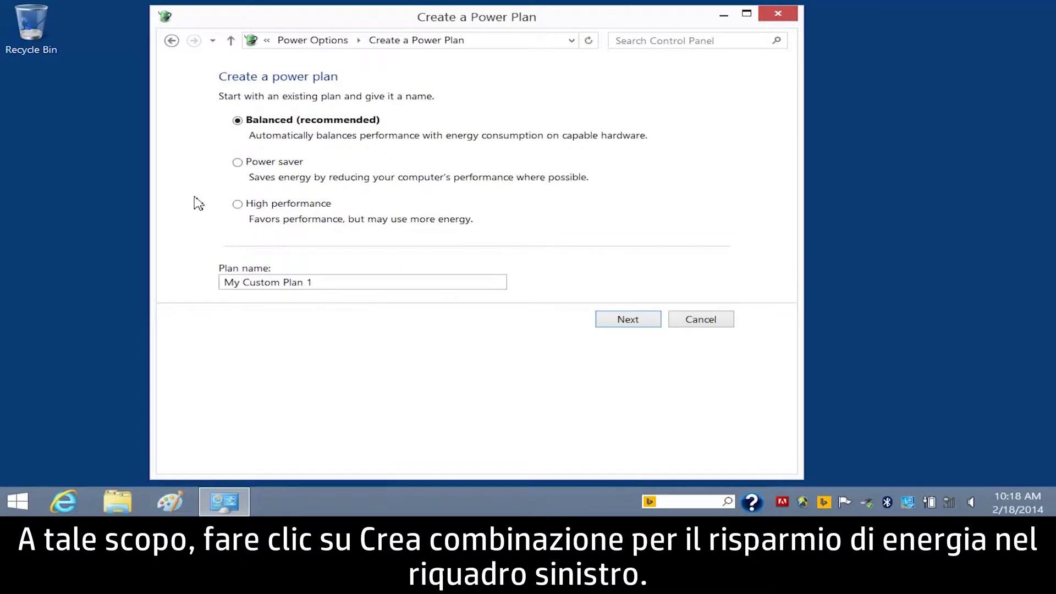
click(238, 204)
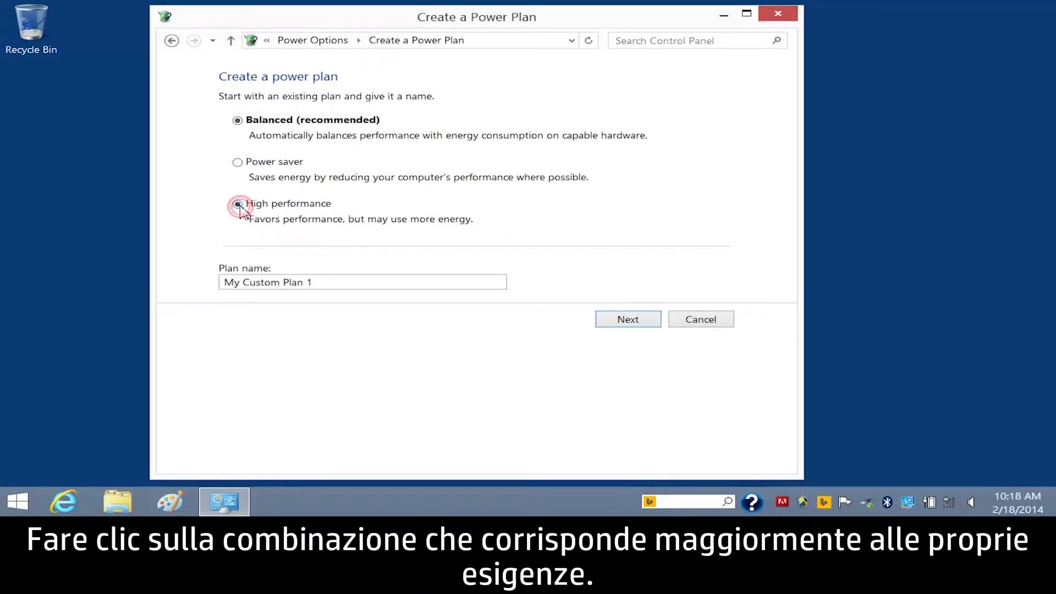
click(328, 281)
text(Movies)
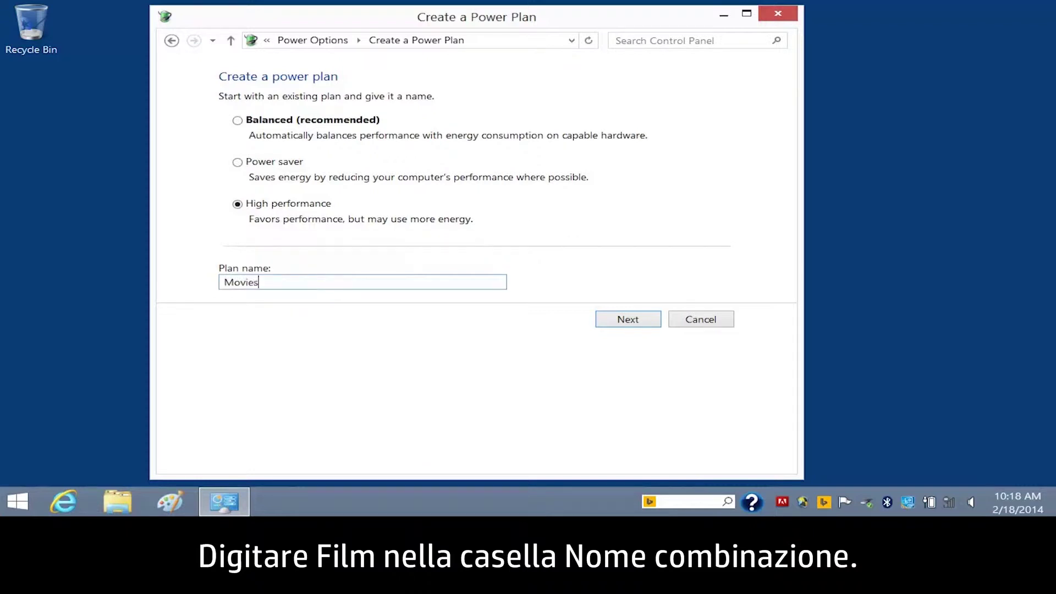
click(620, 324)
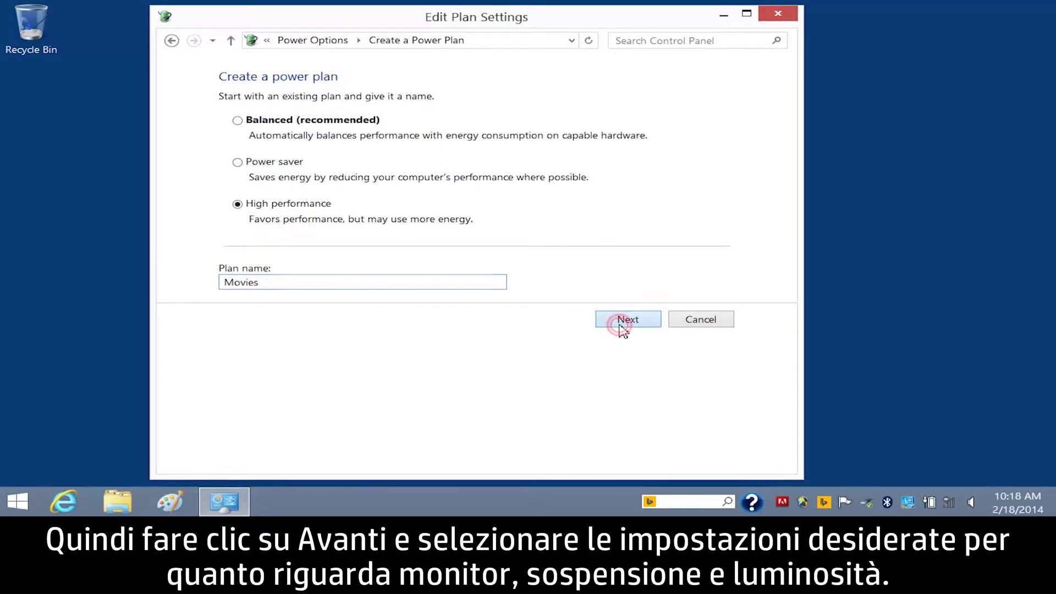
Step: Set Movies' on-battery display off and sleep to 2 hours, lower brightness slightly, and create it
click(504, 159)
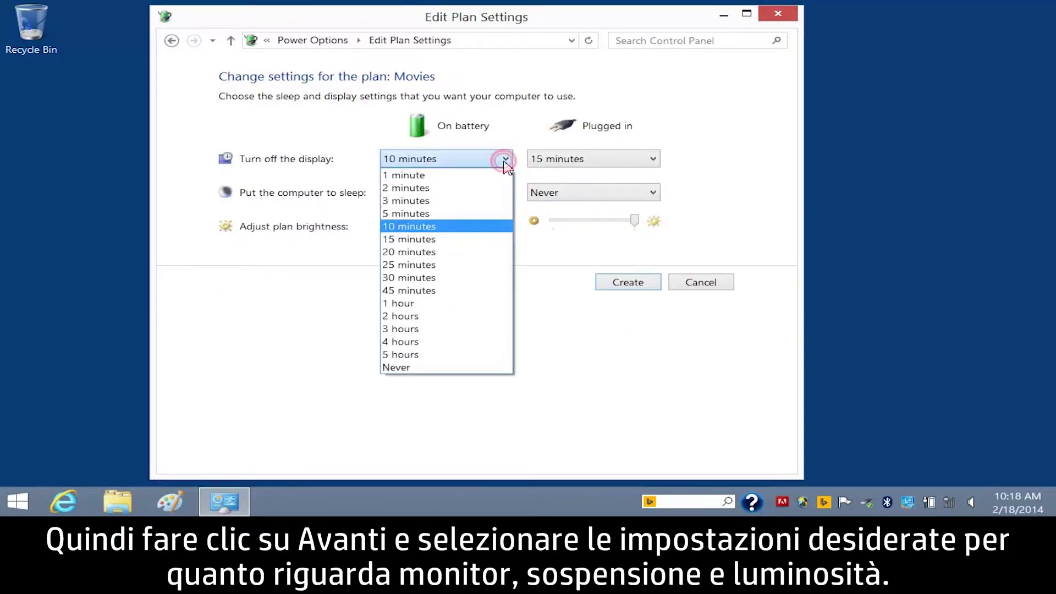
click(457, 316)
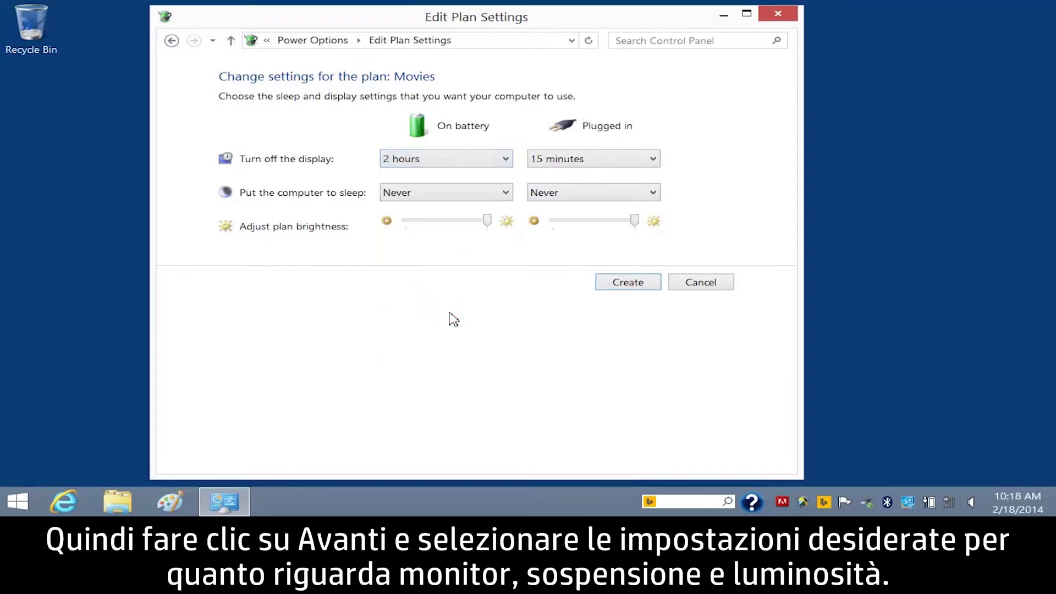
click(498, 196)
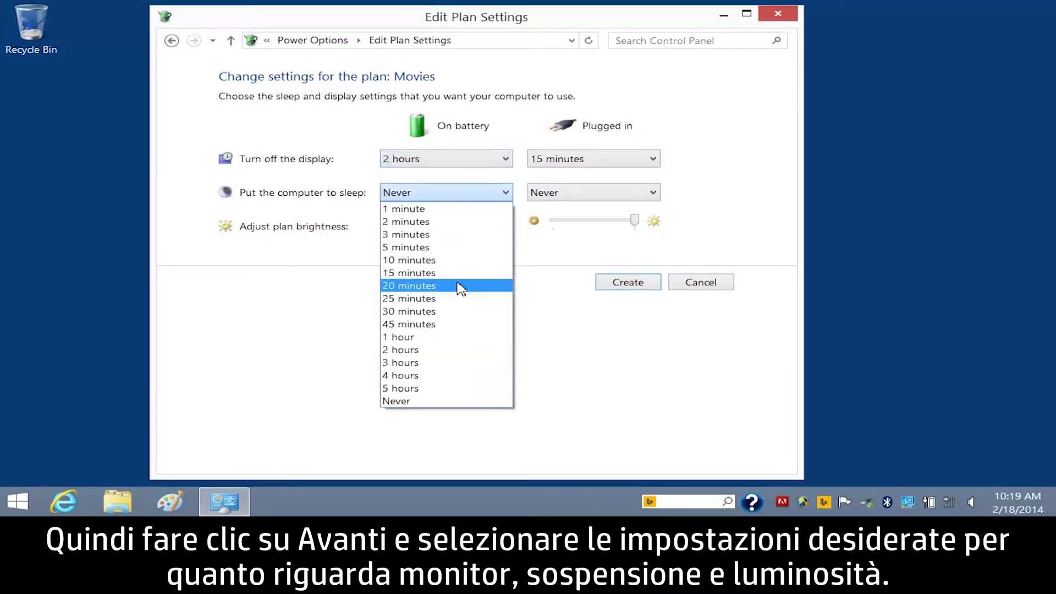
click(456, 347)
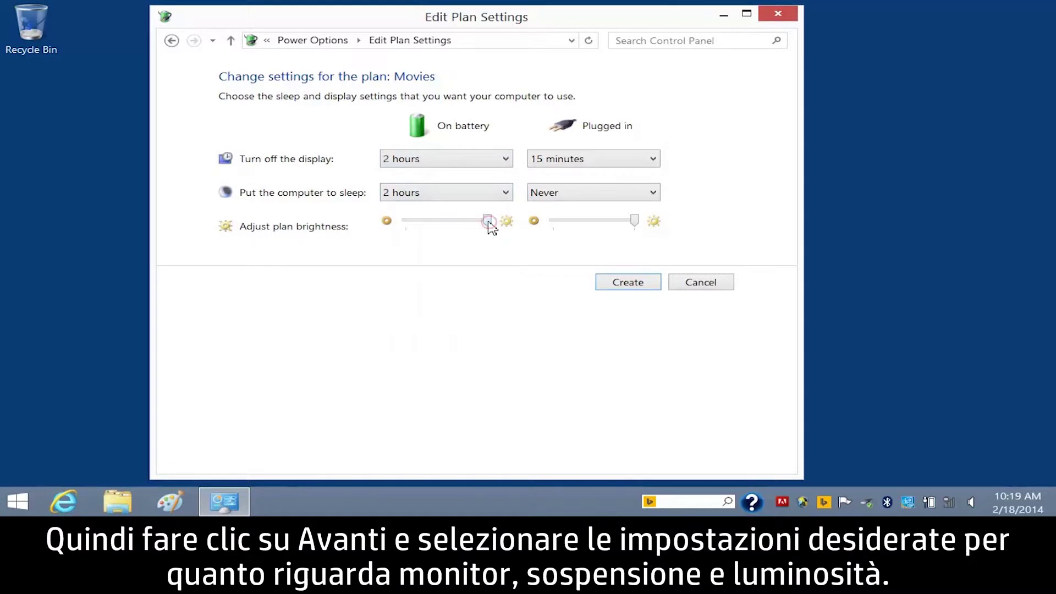
drag(487, 221, 476, 221)
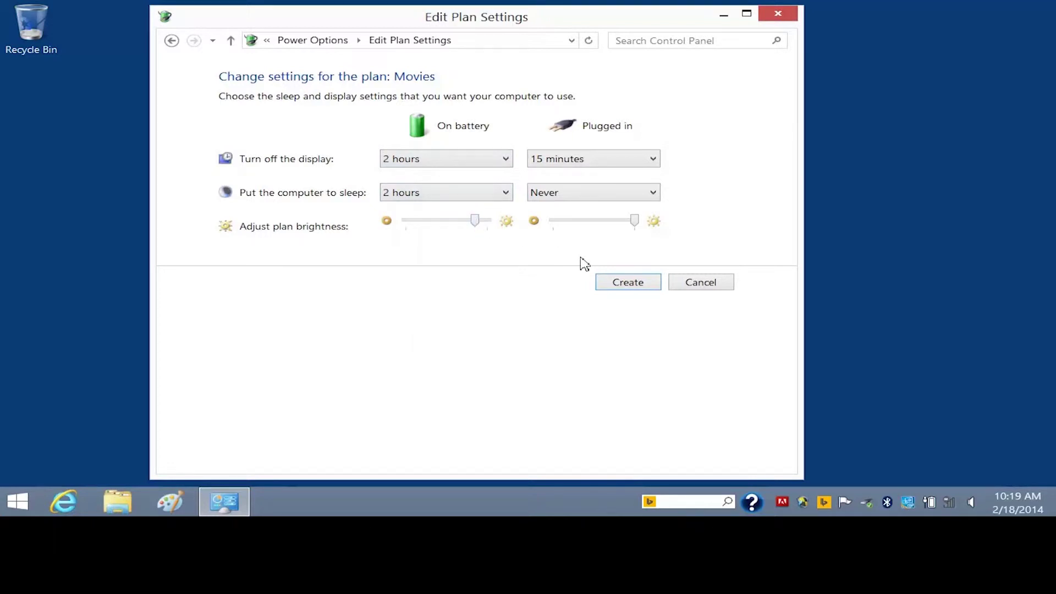
click(622, 284)
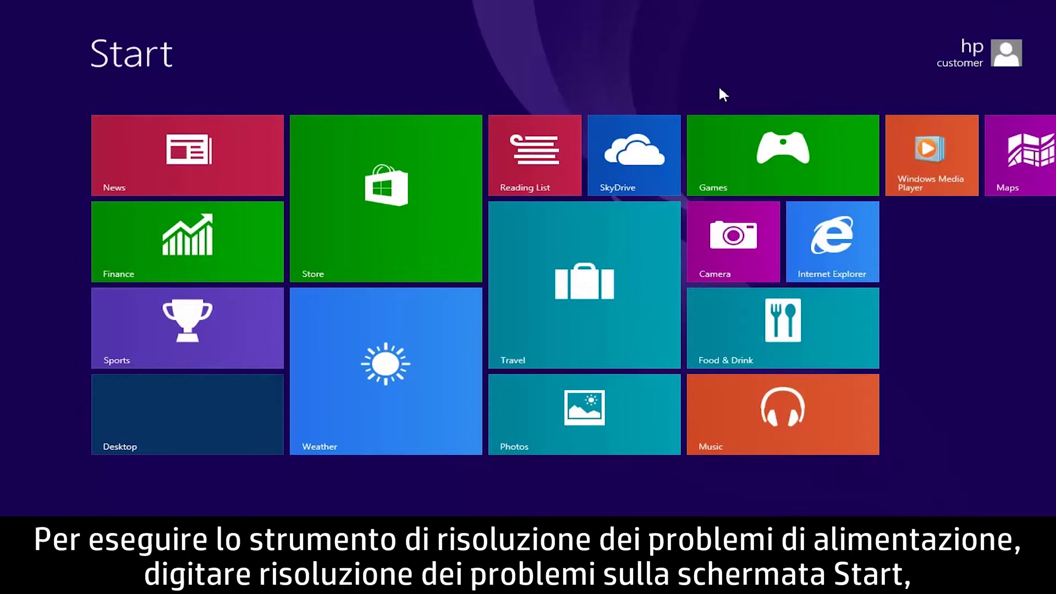
Step: Search 'troubleshooting' from the Start screen and open the Troubleshooting control panel
text(troubleshooting)
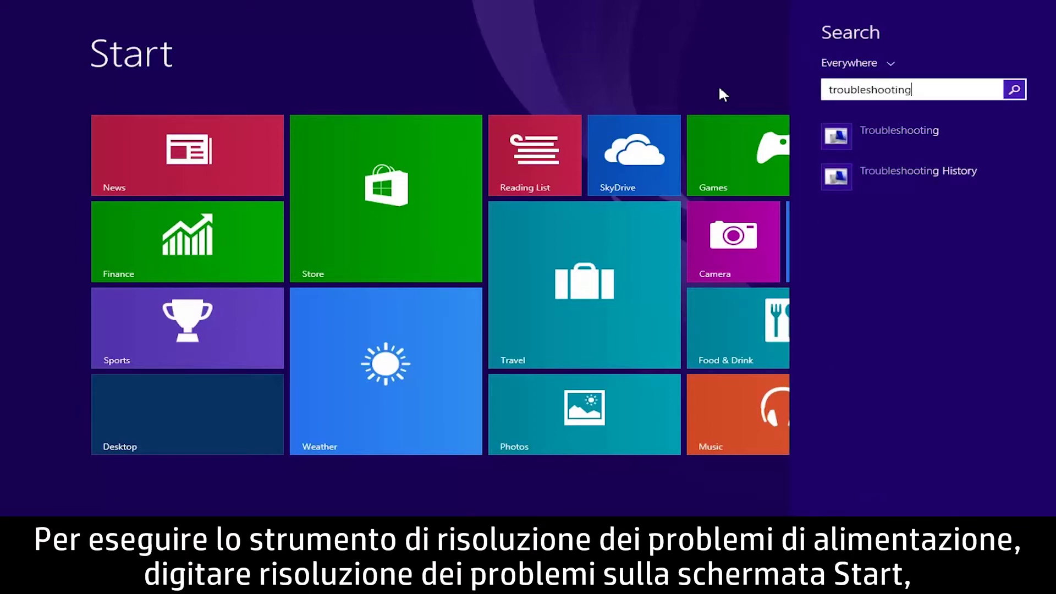
click(882, 144)
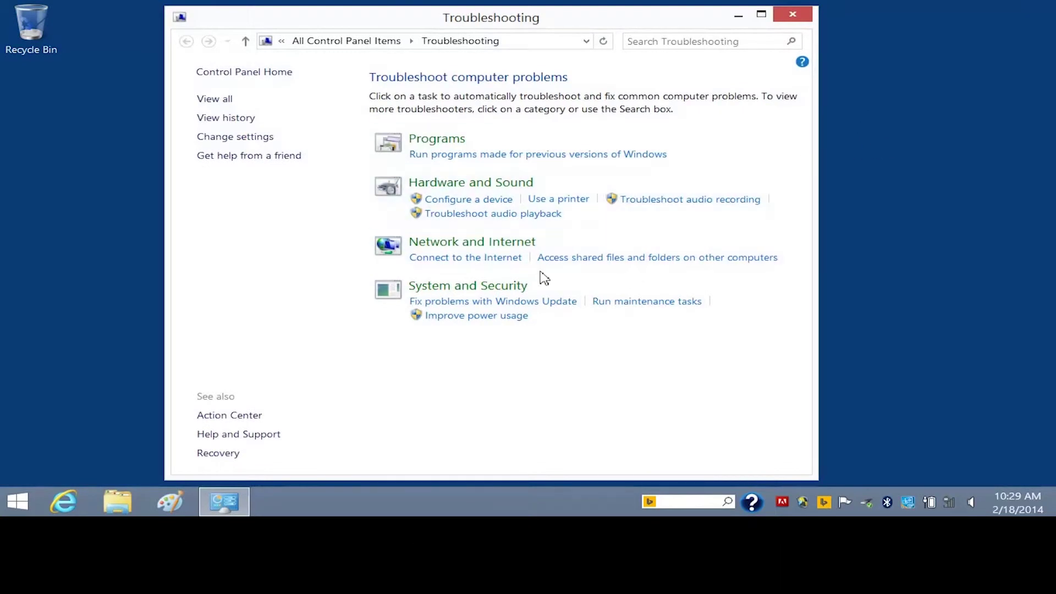
Step: Run the Power troubleshooter from Improve power usage
click(510, 315)
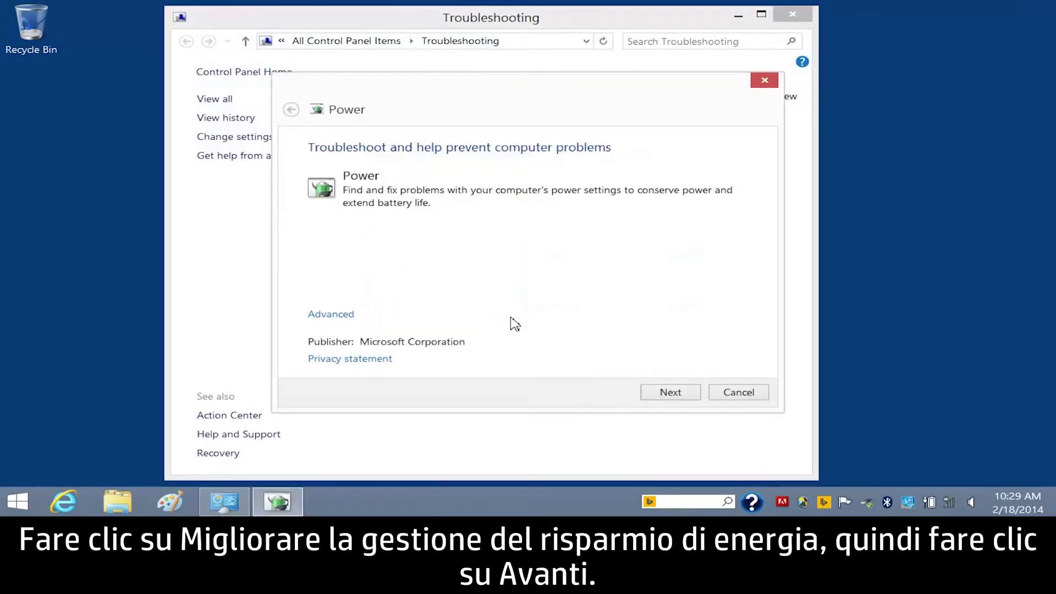
click(652, 397)
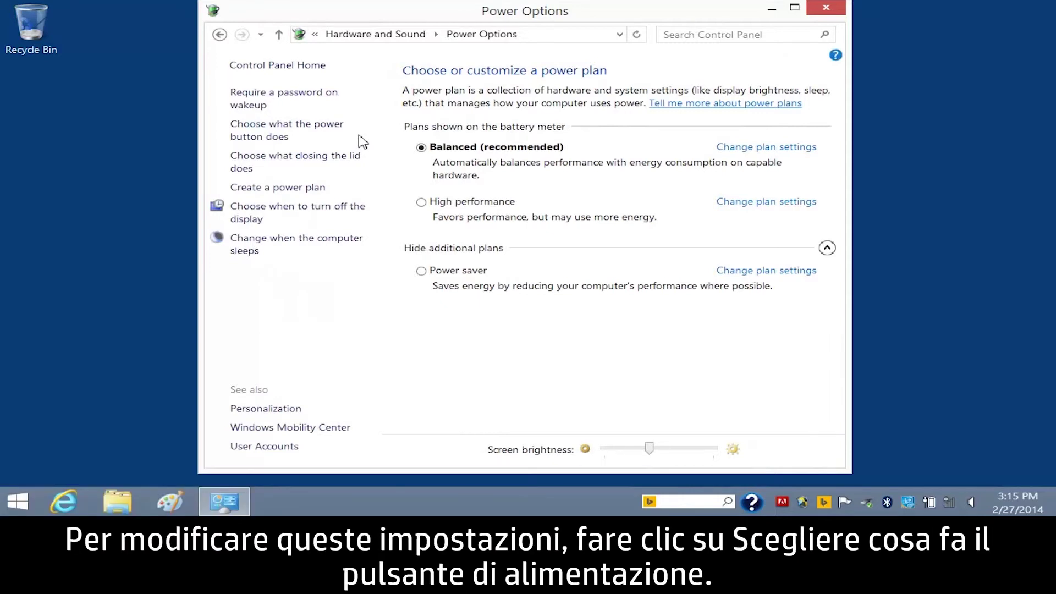
Step: On battery, make the power button Shut down and closing the lid Hibernate
click(330, 131)
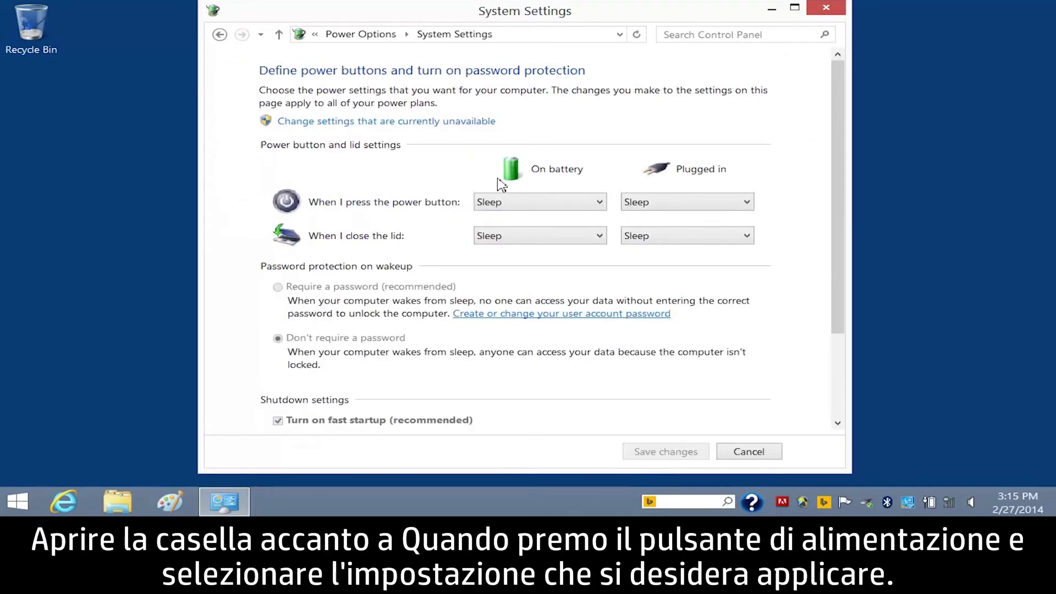
click(593, 207)
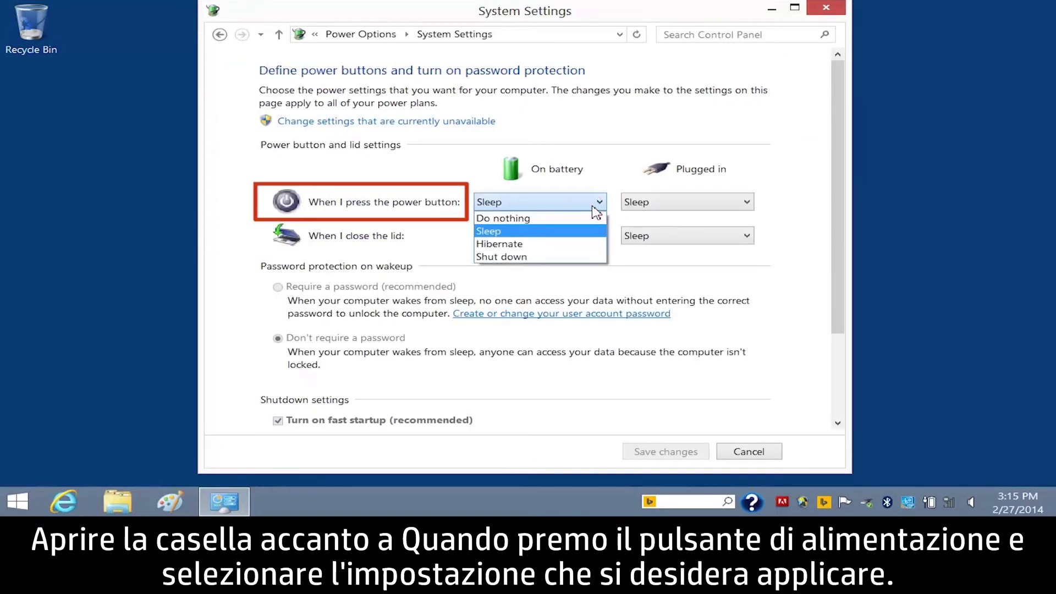
click(557, 258)
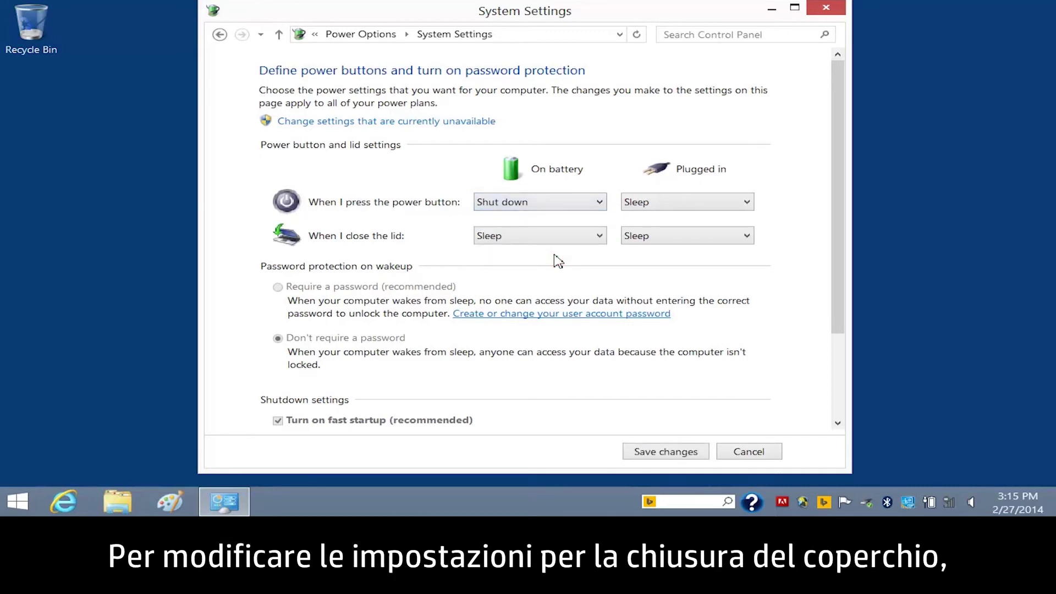
click(591, 241)
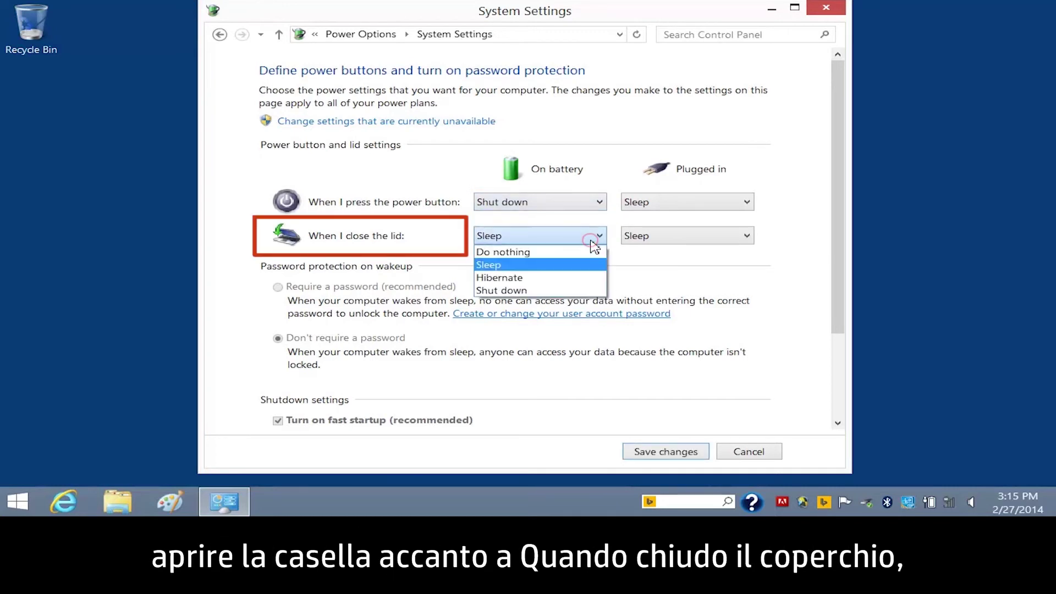
click(543, 279)
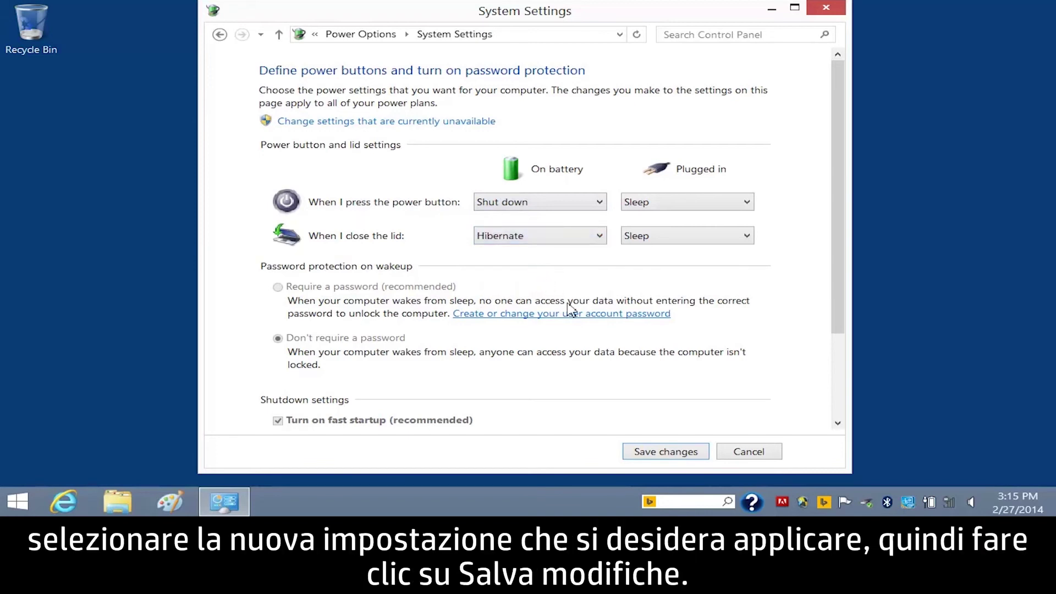